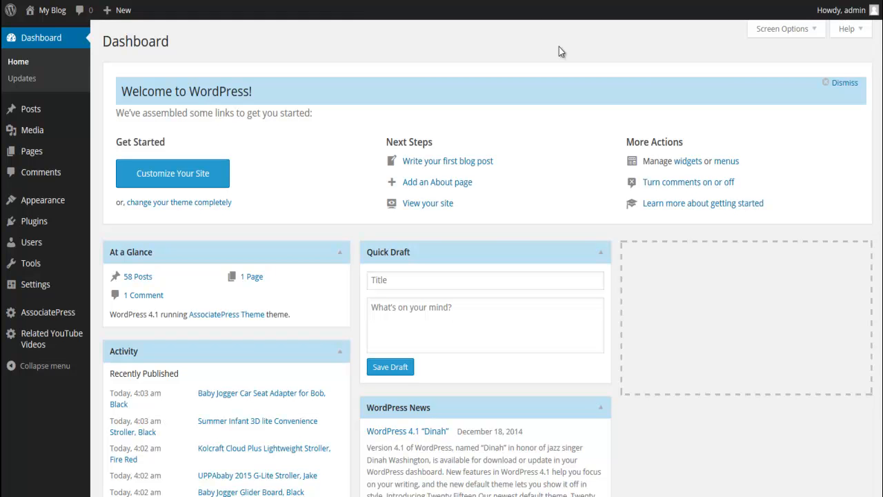
- Open the AssociatePress page for adding products to the queue and get the Browse Node ID field ready for entry
{"action": "mouse_move", "coordinate": [38, 311]}
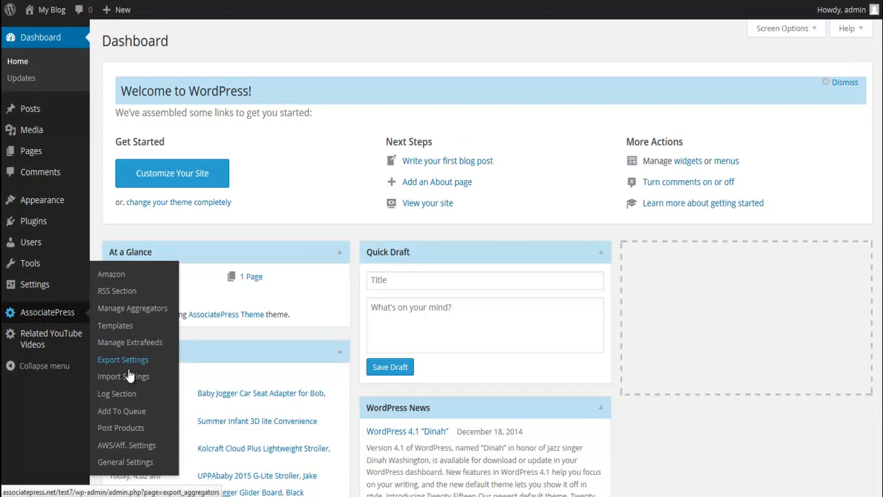
{"action": "left_click", "coordinate": [121, 411]}
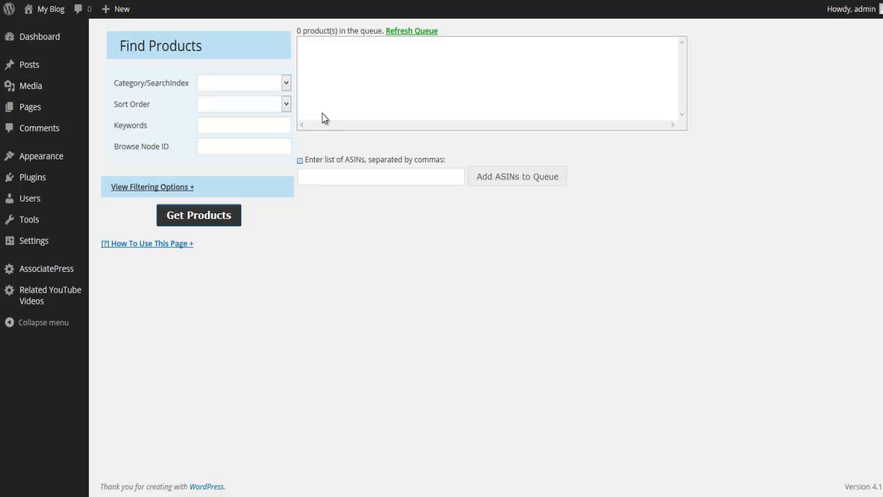
{"action": "left_click", "coordinate": [274, 146]}
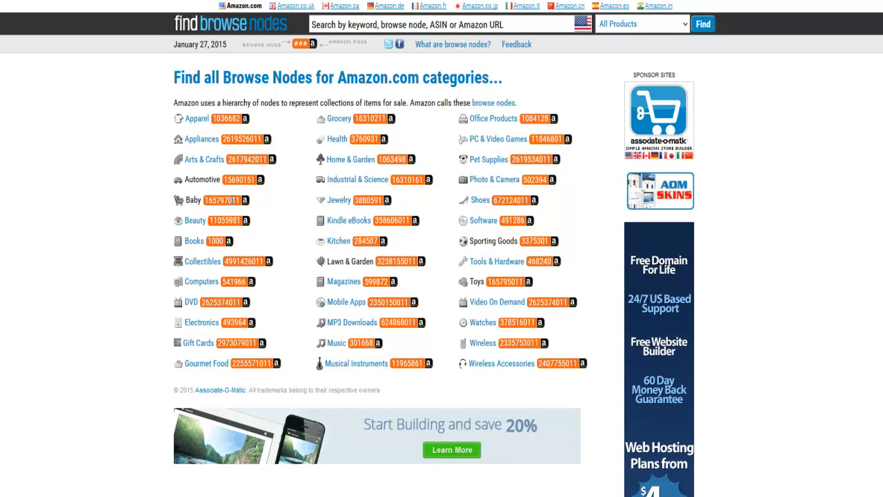
- On the Find Browse Nodes site, go through Baby and Strollers & Accessories to Strollers, and copy the Joggers browse node ID
{"action": "left_click", "coordinate": [196, 204]}
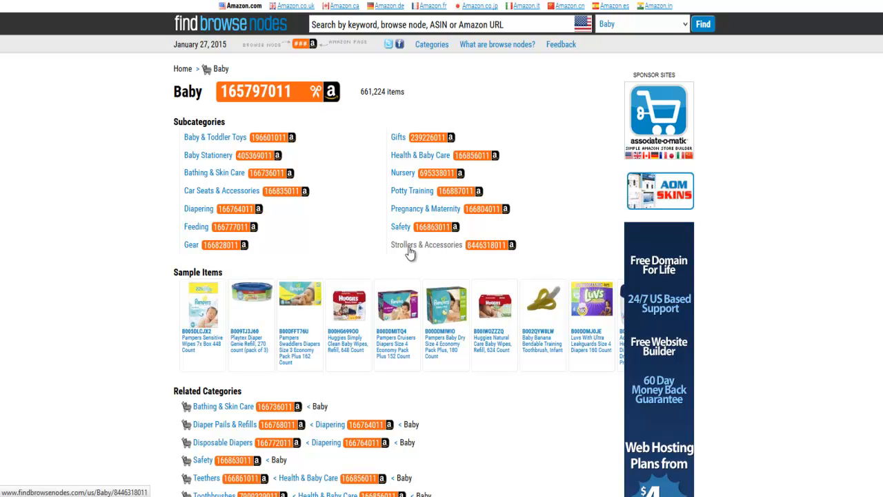
{"action": "left_click", "coordinate": [436, 248]}
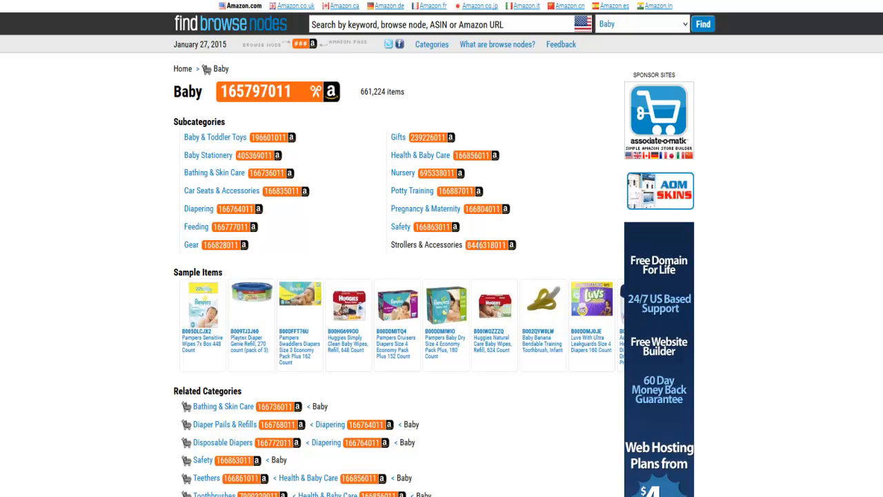
{"action": "left_click", "coordinate": [435, 250]}
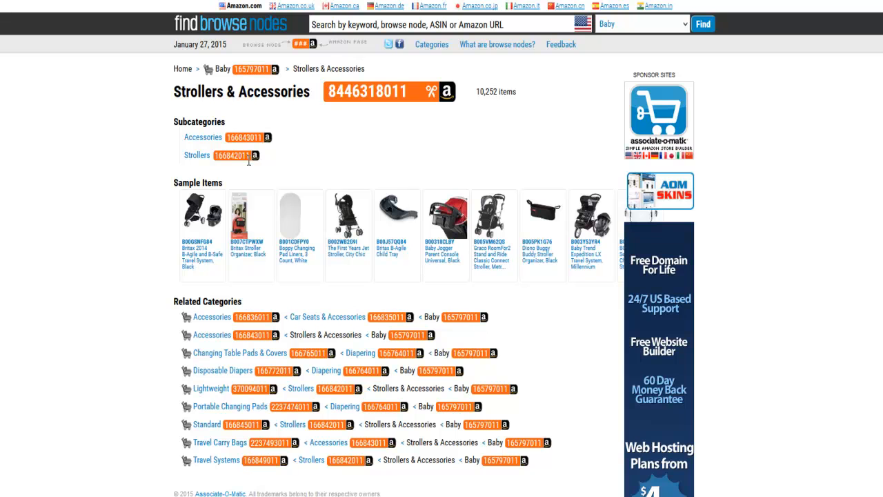
{"action": "left_click", "coordinate": [207, 156]}
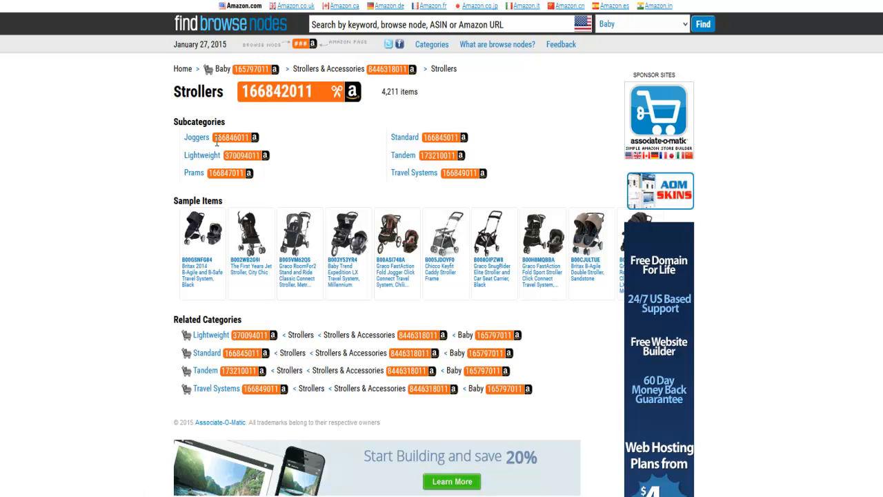
{"action": "left_click_drag", "start_coordinate": [214, 135], "coordinate": [295, 144]}
{"action": "key", "text": "ctrl+c"}
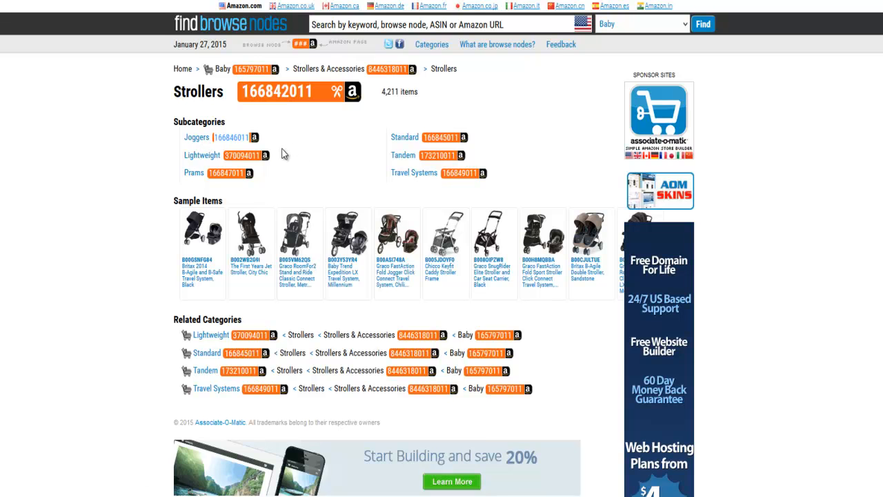
- Back in WordPress, search for products with browse node ID 166846011 in the Baby category
{"action": "key", "text": "alt+Tab"}
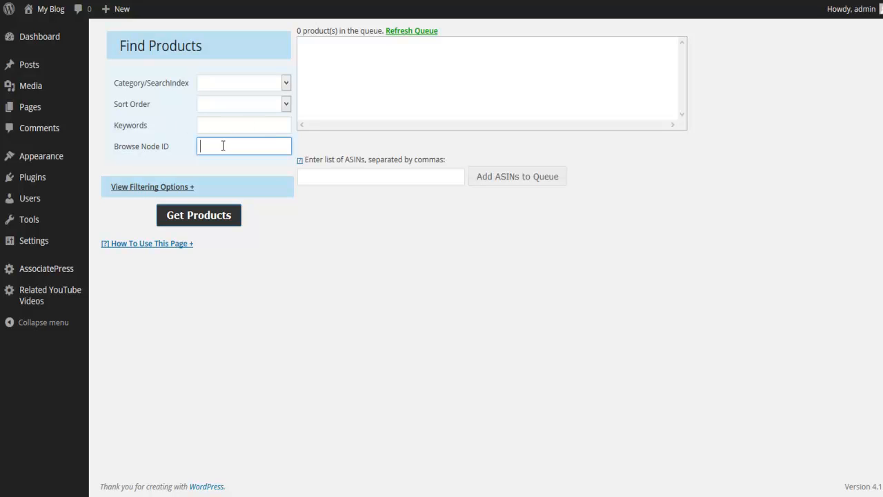
{"action": "key", "text": "ctrl+v"}
{"action": "left_click", "coordinate": [287, 86]}
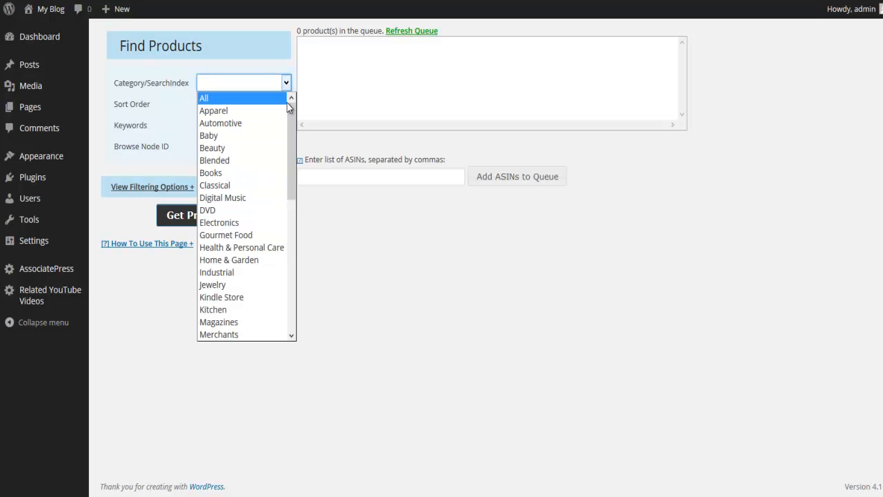
{"action": "left_click", "coordinate": [224, 133]}
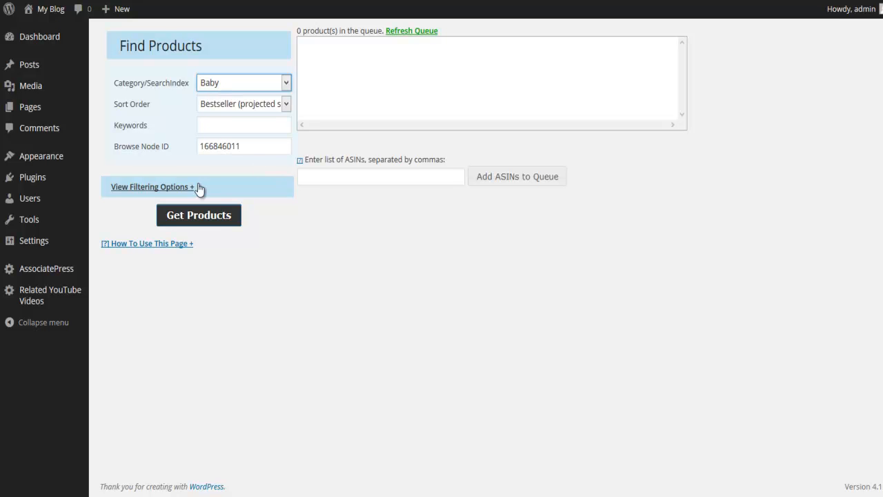
{"action": "left_click", "coordinate": [198, 216]}
- Look through the product results and add the first 20 of them to the queue
{"action": "scroll", "coordinate": [351, 237], "scroll_direction": "down", "scroll_amount": 2}
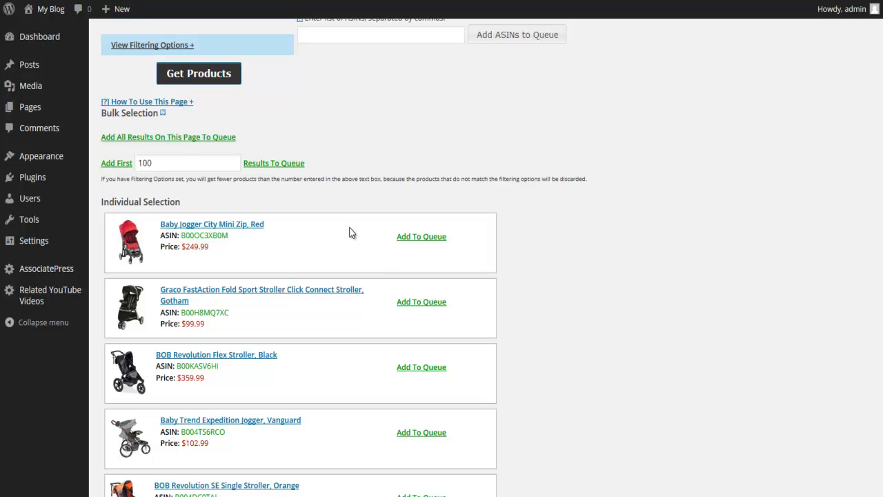
{"action": "scroll", "coordinate": [386, 261], "scroll_direction": "down", "scroll_amount": 1}
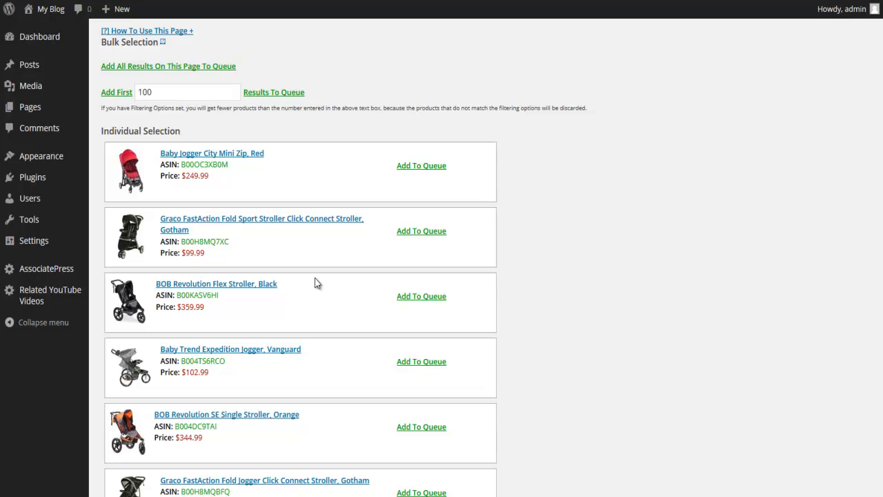
{"action": "scroll", "coordinate": [314, 281], "scroll_direction": "down", "scroll_amount": 2}
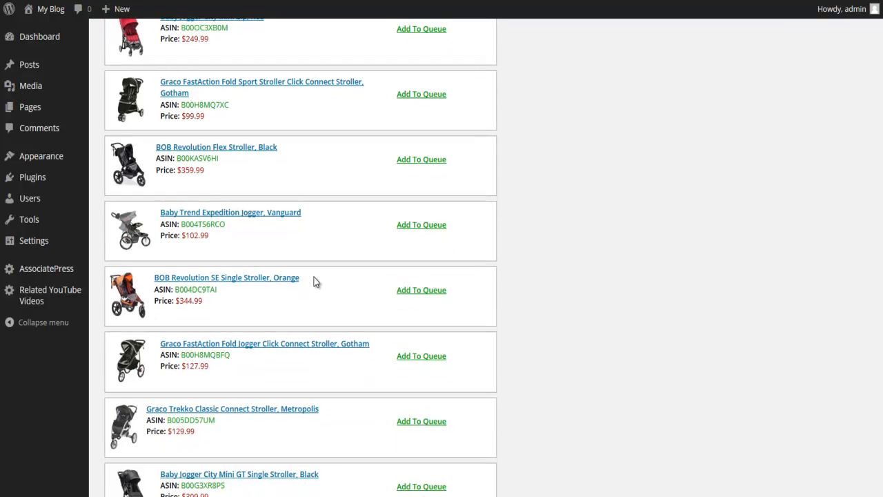
{"action": "scroll", "coordinate": [314, 281], "scroll_direction": "up", "scroll_amount": 1}
{"action": "scroll", "coordinate": [310, 269], "scroll_direction": "up", "scroll_amount": 3}
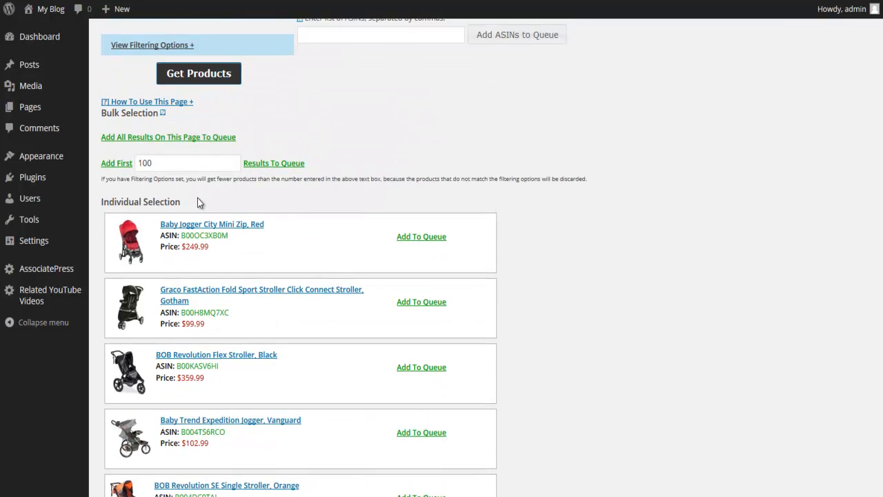
{"action": "double_click", "coordinate": [155, 163]}
{"action": "type", "text": "20"}
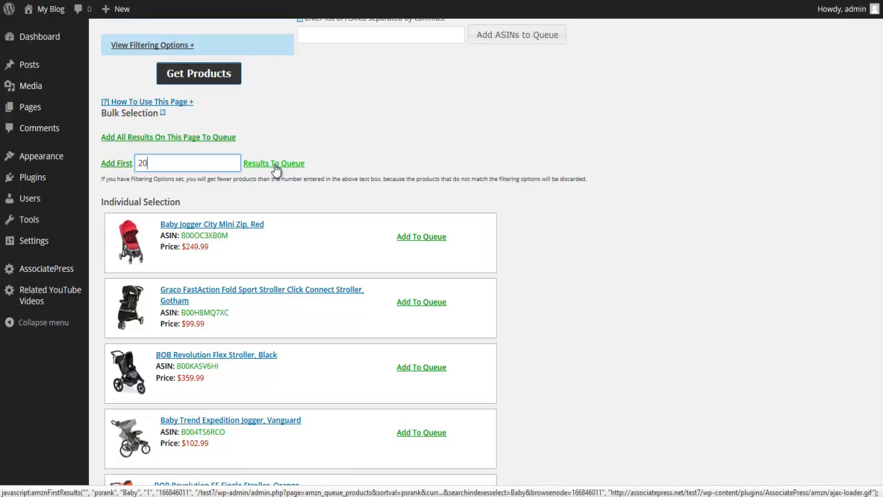
{"action": "scroll", "coordinate": [695, 51], "scroll_direction": "up", "scroll_amount": 3}
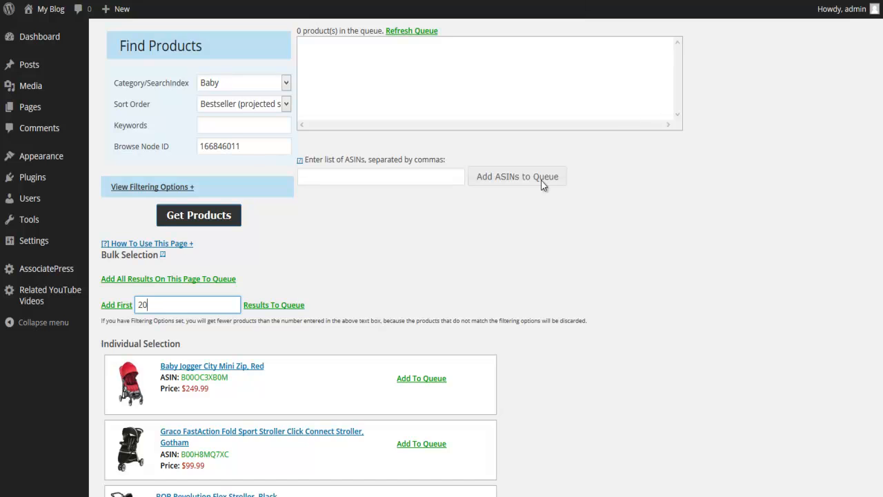
{"action": "scroll", "coordinate": [333, 217], "scroll_direction": "down", "scroll_amount": 2}
{"action": "left_click", "coordinate": [276, 235]}
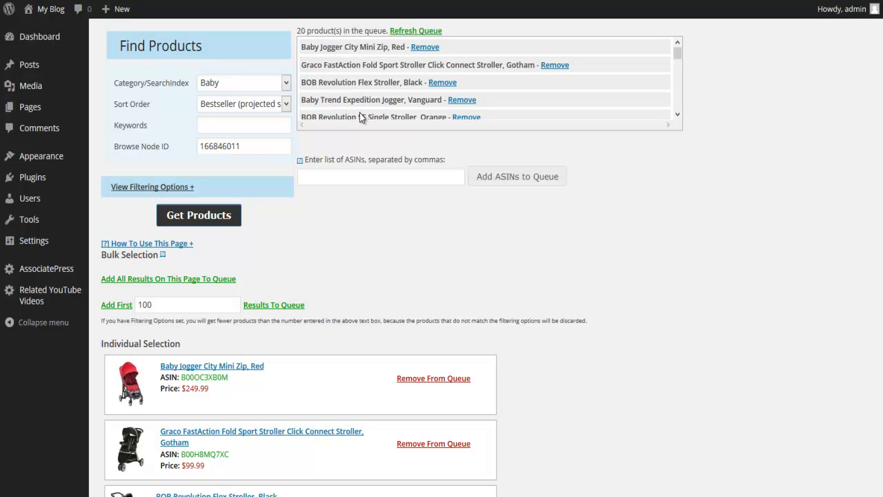
- Open the post categories page and review the list of existing categories
{"action": "mouse_move", "coordinate": [39, 69]}
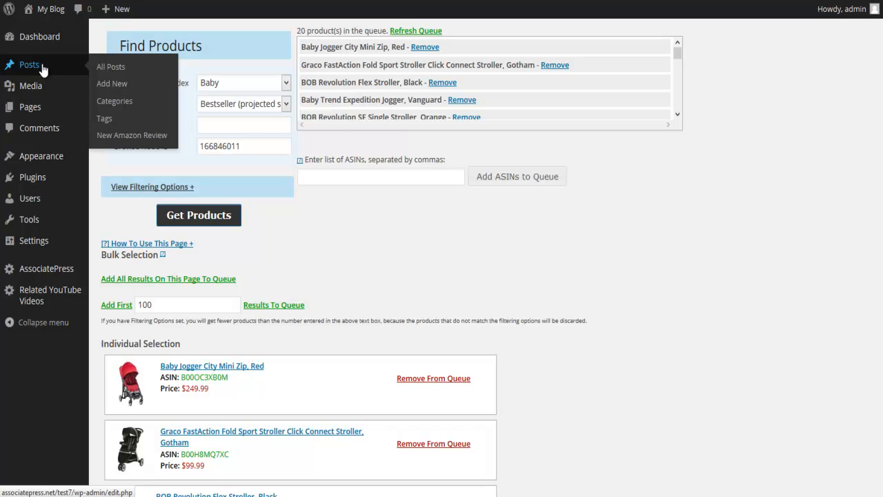
{"action": "left_click", "coordinate": [120, 109]}
{"action": "scroll", "coordinate": [417, 265], "scroll_direction": "down", "scroll_amount": 1}
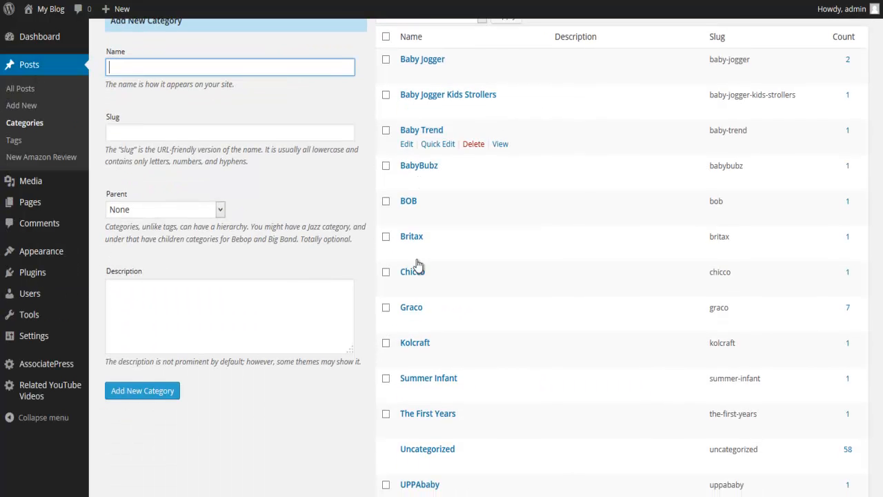
{"action": "scroll", "coordinate": [414, 203], "scroll_direction": "up", "scroll_amount": 1}
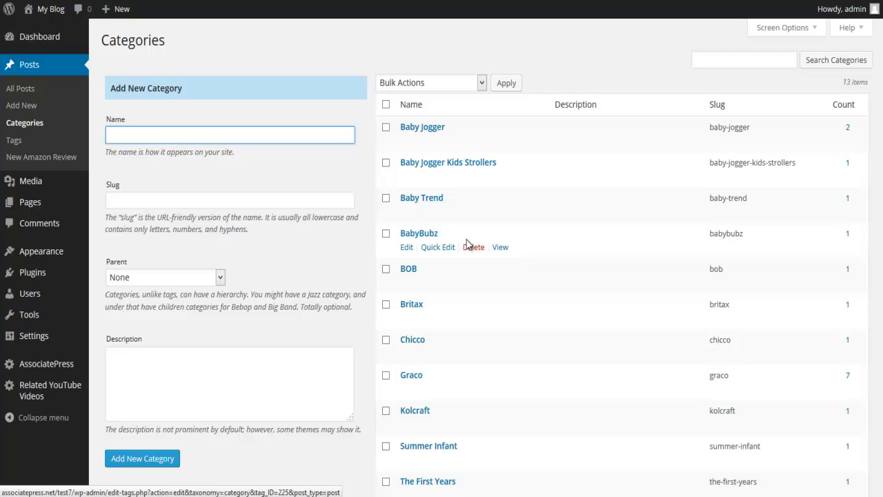
{"action": "scroll", "coordinate": [471, 237], "scroll_direction": "down", "scroll_amount": 3}
{"action": "scroll", "coordinate": [473, 237], "scroll_direction": "up", "scroll_amount": 2}
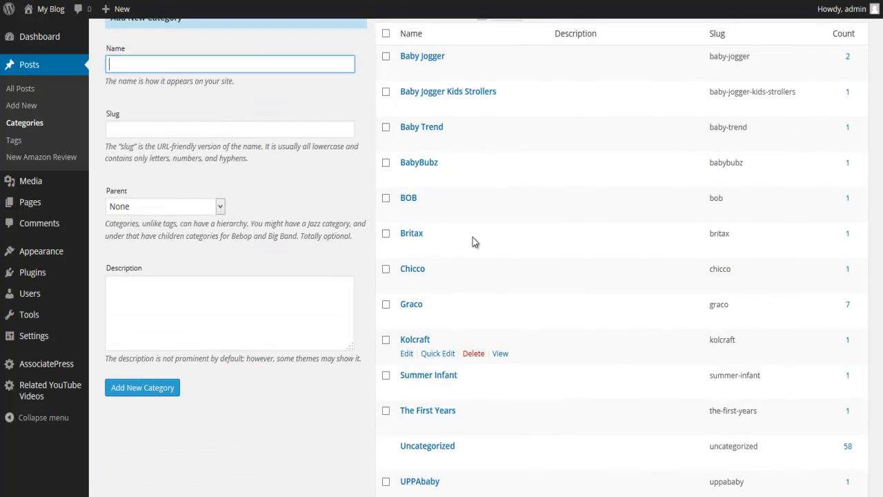
{"action": "scroll", "coordinate": [475, 234], "scroll_direction": "up", "scroll_amount": 1}
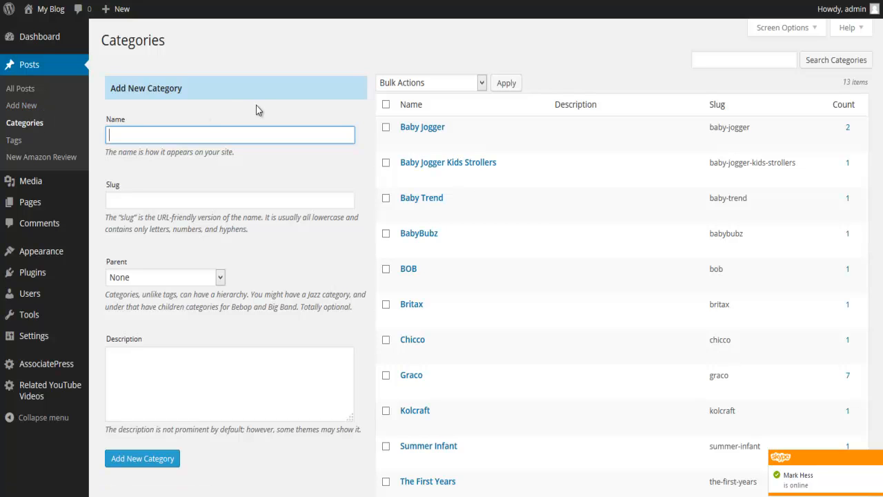
{"action": "type", "text": "Joggers"}
{"action": "scroll", "coordinate": [256, 173], "scroll_direction": "down", "scroll_amount": 2}
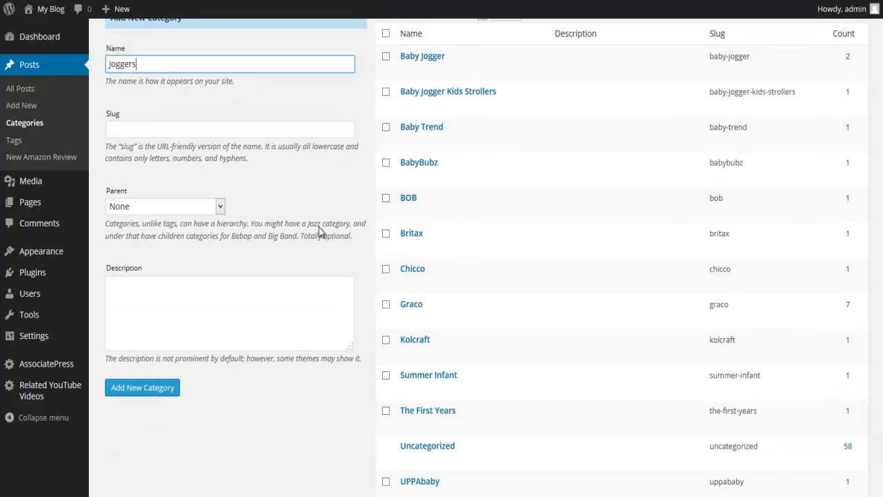
{"action": "scroll", "coordinate": [319, 232], "scroll_direction": "up", "scroll_amount": 2}
- Add two new post categories, first Baby Strollers and then Joggers, both without a parent
{"action": "double_click", "coordinate": [155, 141]}
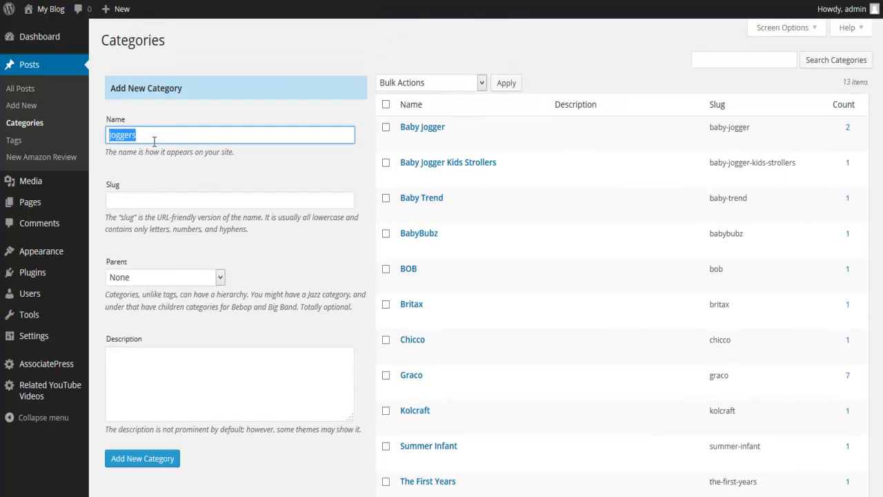
{"action": "type", "text": "Bay"}
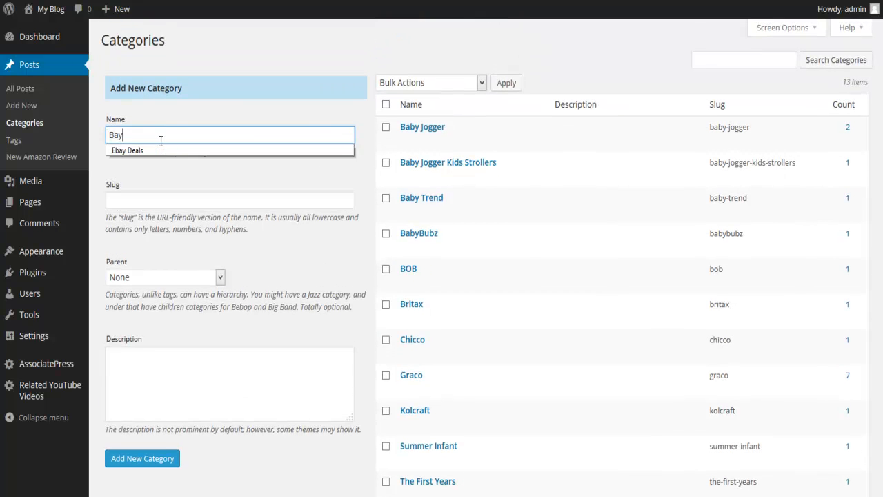
{"action": "key", "text": "BackSpace"}
{"action": "type", "text": "by Strollers"}
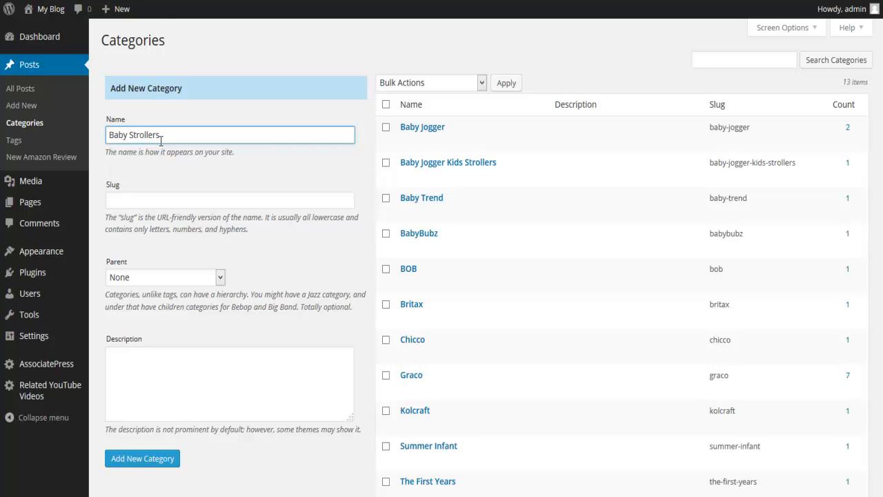
{"action": "scroll", "coordinate": [159, 348], "scroll_direction": "down", "scroll_amount": 3}
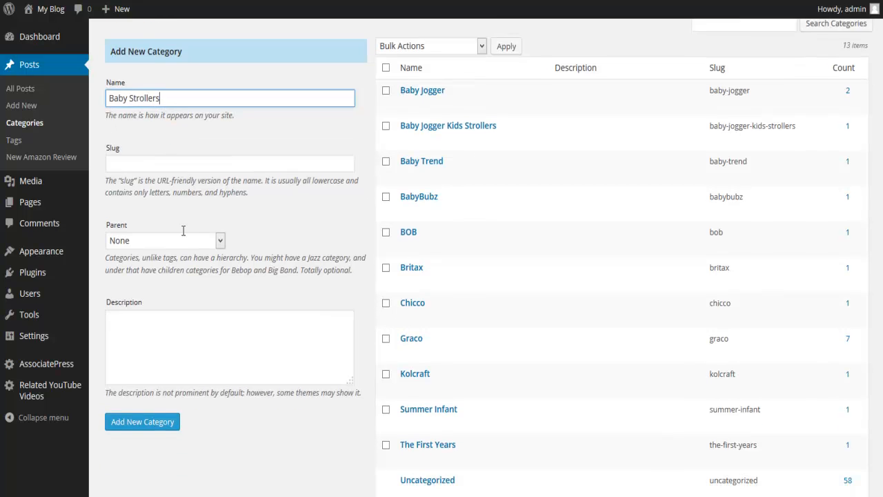
{"action": "left_click", "coordinate": [153, 318]}
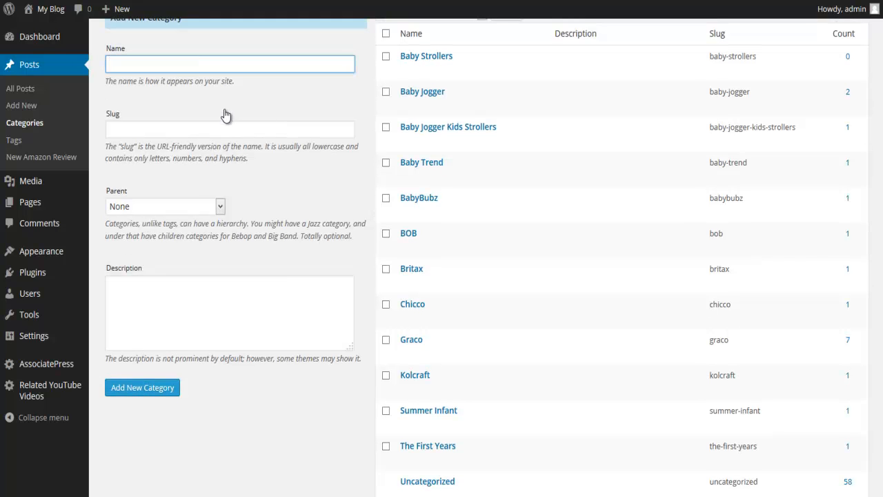
{"action": "type", "text": "Joggers"}
{"action": "key", "text": "Return"}
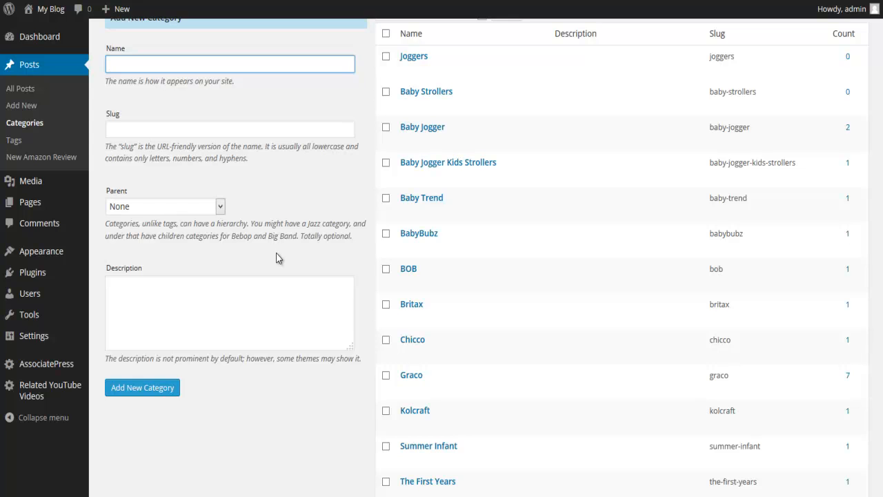
- Edit the Joggers category to make Baby Strollers its parent, and save the update
{"action": "mouse_move", "coordinate": [427, 57]}
{"action": "left_click", "coordinate": [438, 71]}
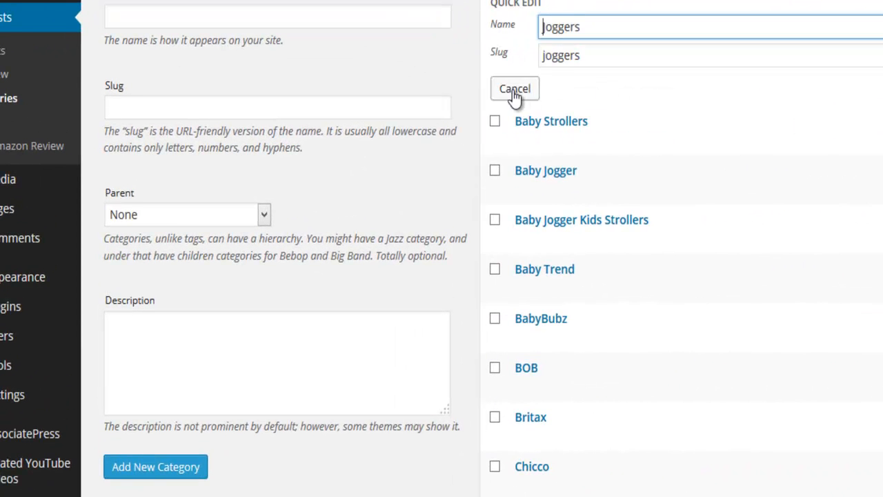
{"action": "left_click", "coordinate": [516, 88]}
{"action": "left_click", "coordinate": [531, 9]}
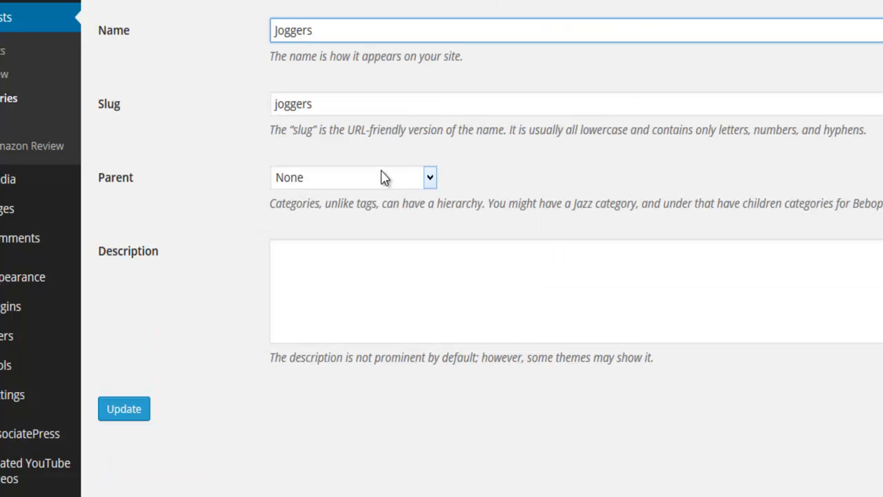
{"action": "left_click", "coordinate": [429, 177]}
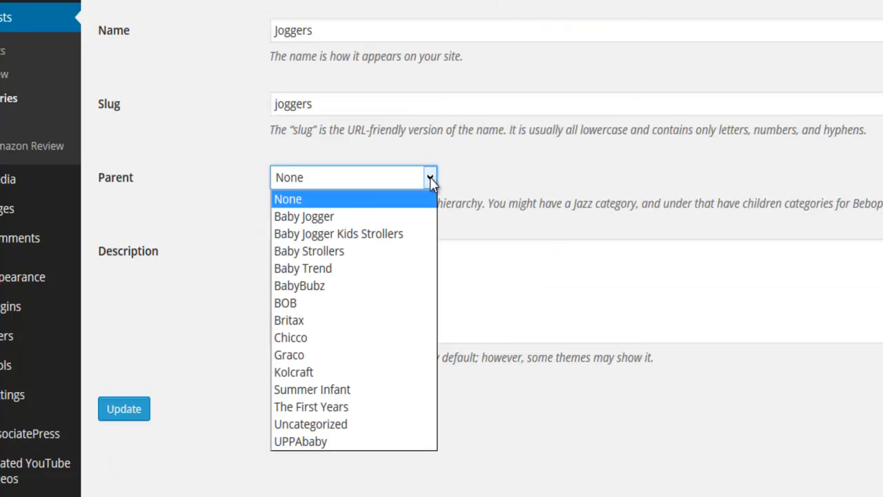
{"action": "left_click", "coordinate": [338, 251]}
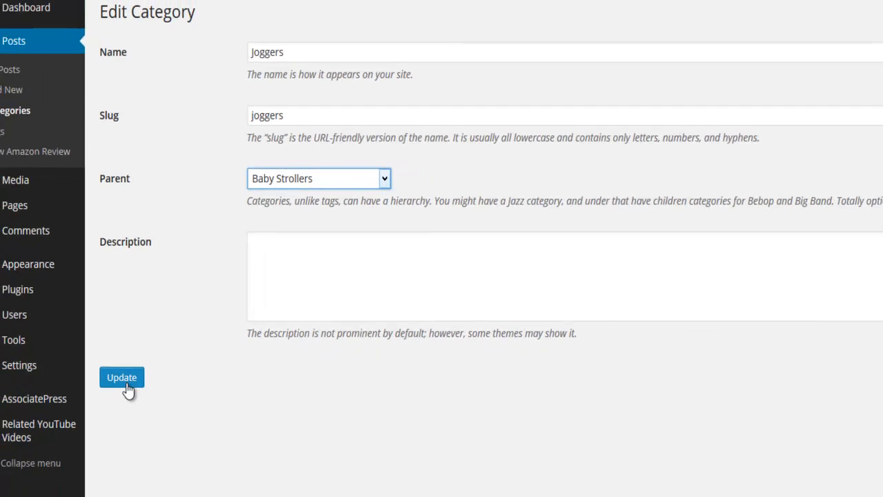
{"action": "left_click", "coordinate": [126, 383]}
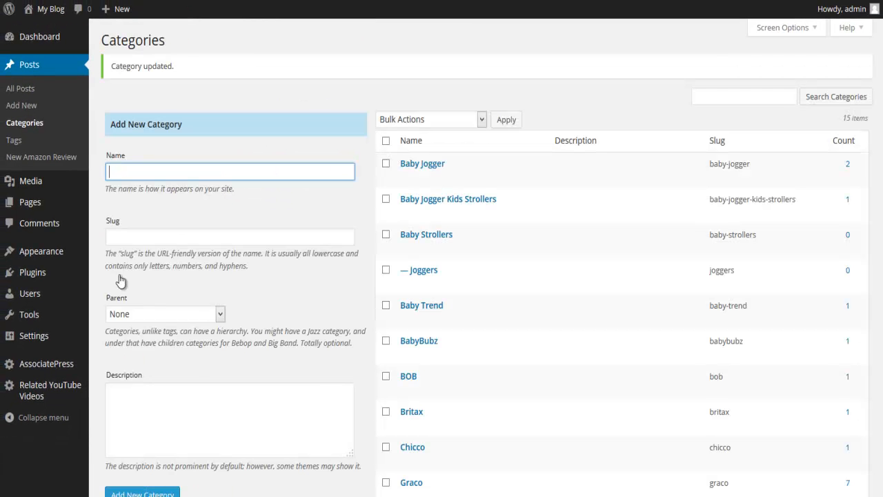
- Open the AssociatePress Post Products form and choose Joggers as the category for the queued products
{"action": "mouse_move", "coordinate": [52, 365]}
{"action": "left_click", "coordinate": [122, 429]}
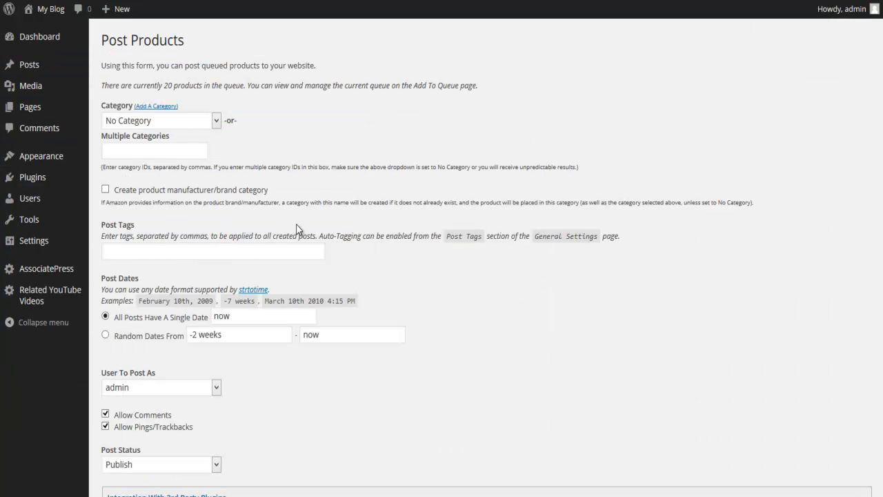
{"action": "left_click", "coordinate": [216, 122]}
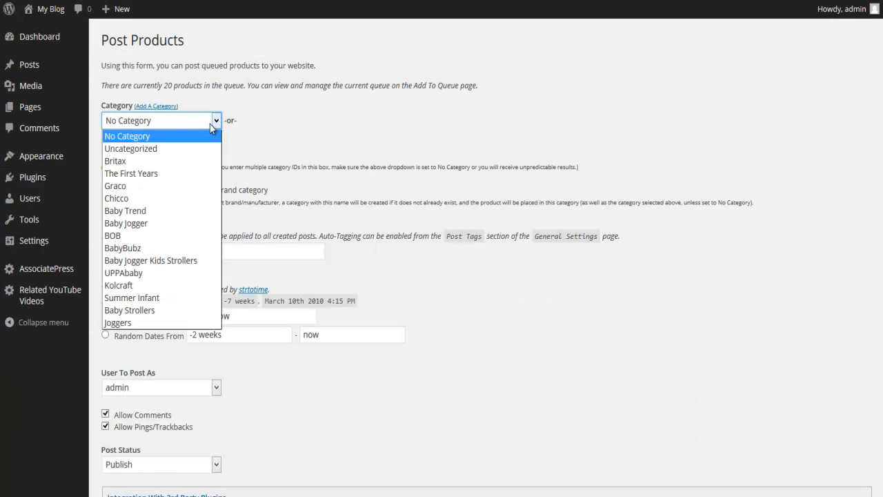
{"action": "left_click", "coordinate": [128, 322]}
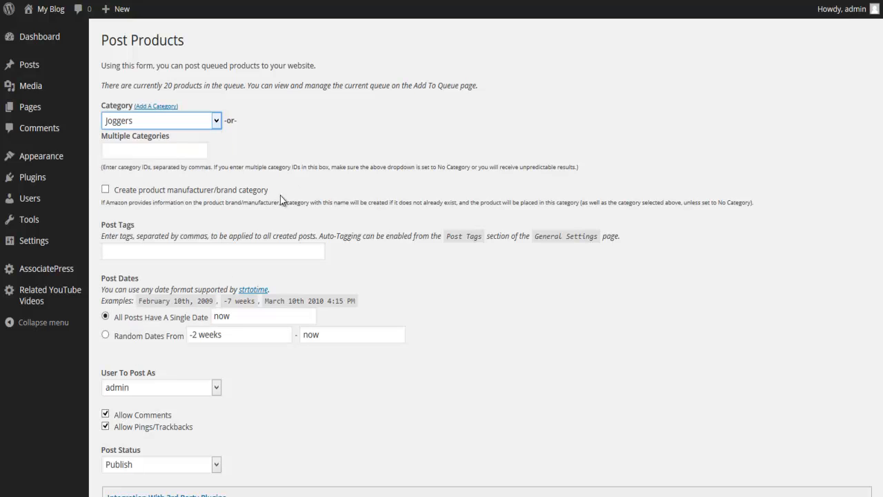
- Open the post categories list in a separate tab and look up the ID of the Baby Strollers category
{"action": "left_click", "coordinate": [133, 149]}
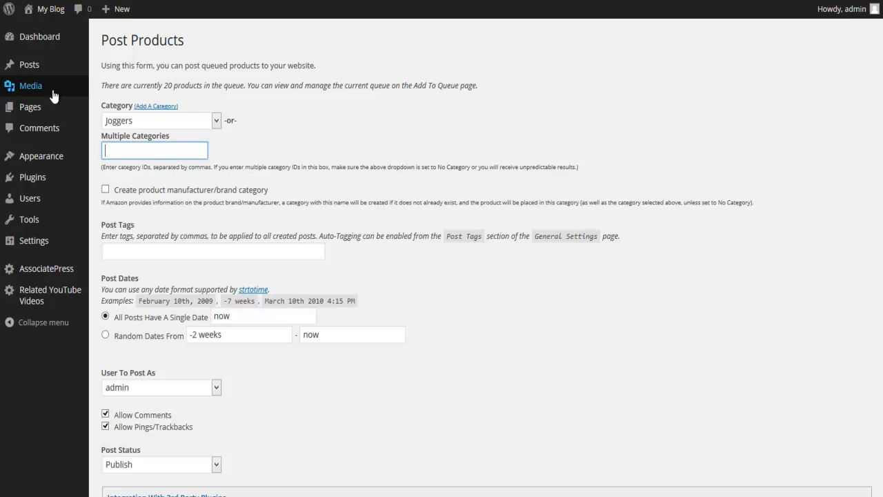
{"action": "left_click", "coordinate": [32, 67]}
{"action": "right_click", "coordinate": [31, 66]}
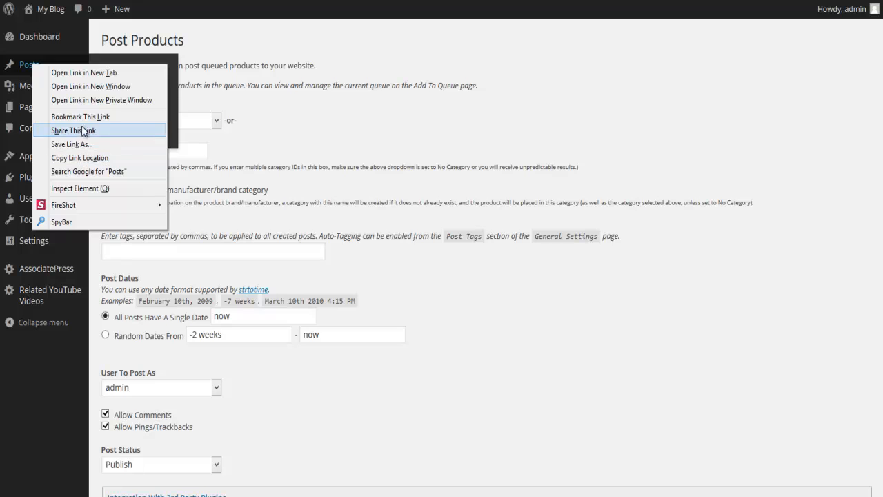
{"action": "left_click", "coordinate": [83, 74]}
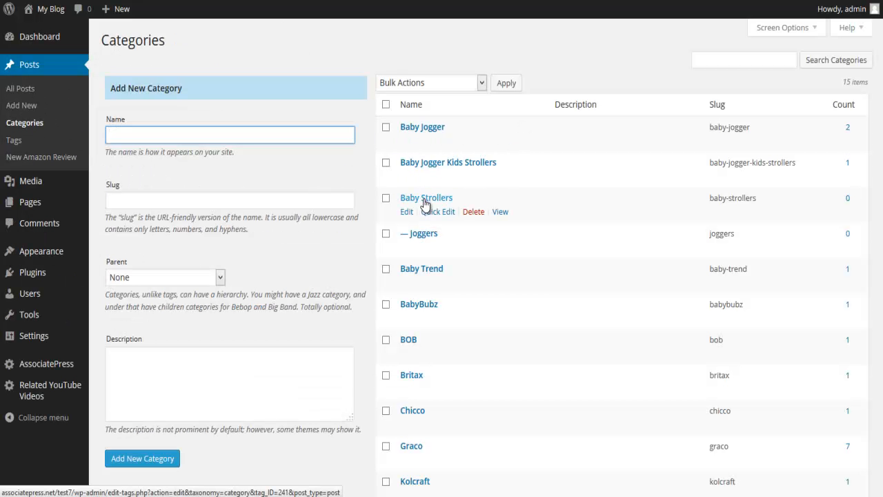
{"action": "left_click", "coordinate": [425, 199]}
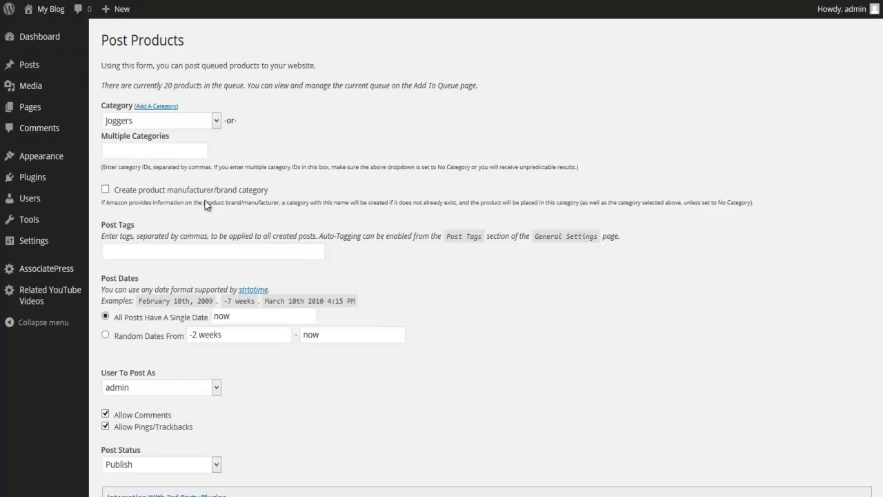
- Enter 241 as the multiple categories ID and enable creating a product manufacturer/brand category
{"action": "left_click", "coordinate": [146, 149]}
{"action": "type", "text": "241"}
{"action": "left_click", "coordinate": [311, 152]}
{"action": "scroll", "coordinate": [341, 154], "scroll_direction": "down", "scroll_amount": 1}
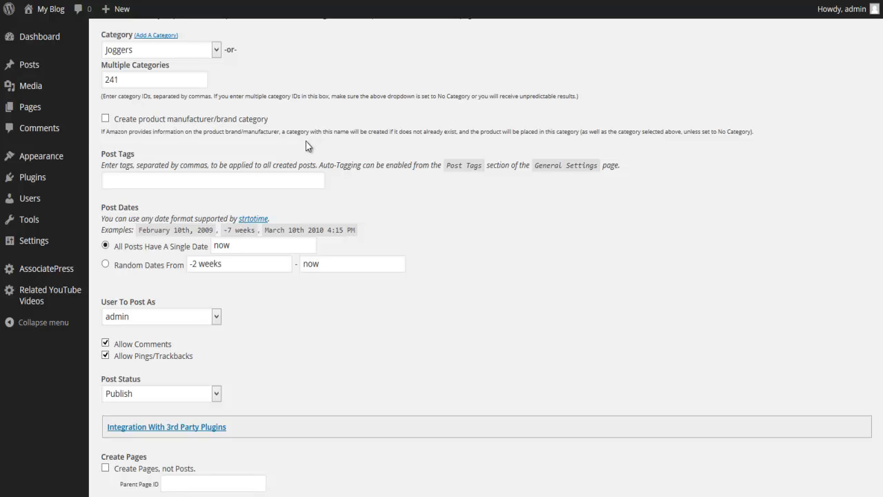
{"action": "left_click", "coordinate": [114, 121]}
- Expand the 3rd party plugin integration and paste [relatedYouTubeVideos relation="postTitle" max="1" class="horizontal center bg-black" width="579" height="345"] as the After Post content
{"action": "scroll", "coordinate": [376, 147], "scroll_direction": "down", "scroll_amount": 2}
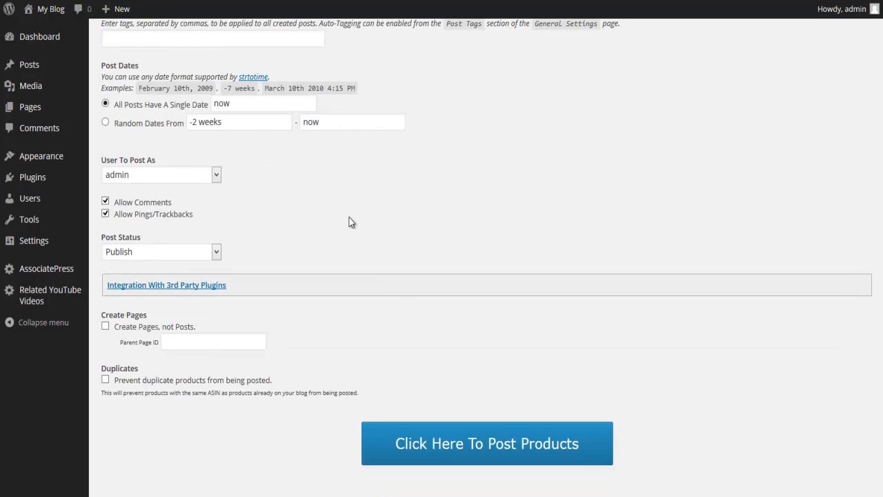
{"action": "left_click", "coordinate": [209, 289]}
{"action": "scroll", "coordinate": [300, 324], "scroll_direction": "down", "scroll_amount": 1}
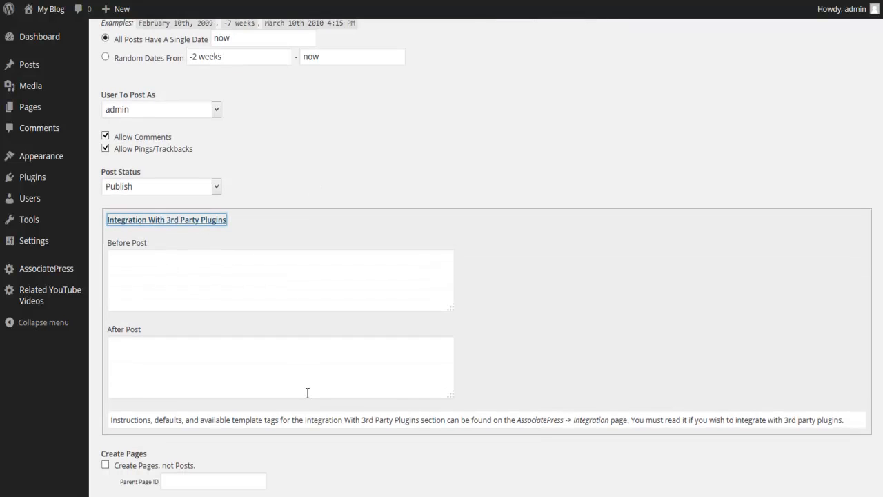
{"action": "left_click", "coordinate": [129, 336]}
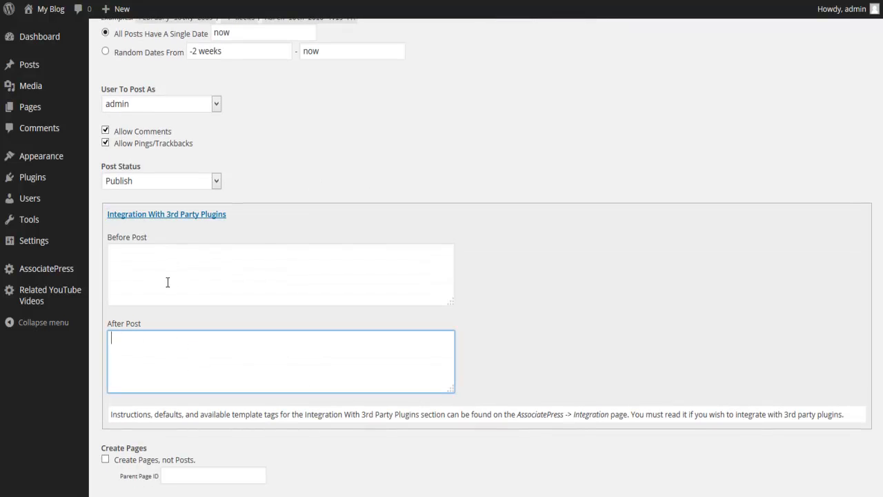
{"action": "left_click", "coordinate": [168, 282]}
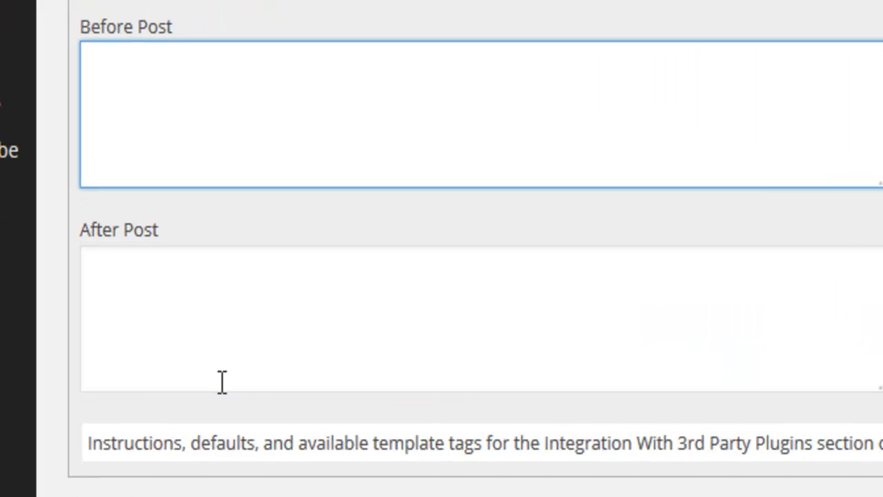
{"action": "left_click", "coordinate": [162, 348]}
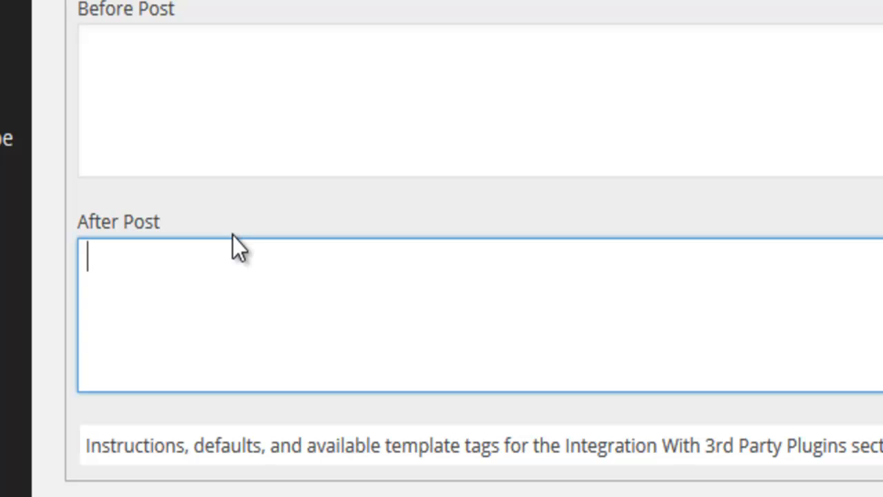
{"action": "left_click", "coordinate": [210, 101]}
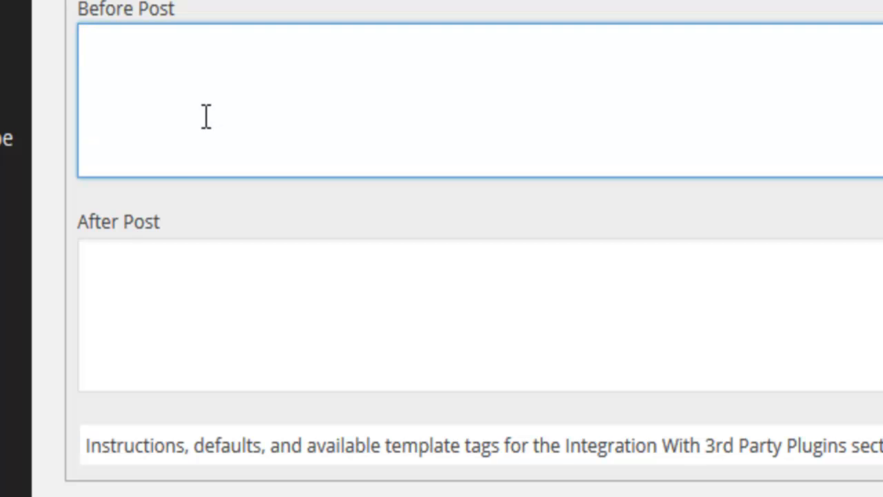
{"action": "left_click", "coordinate": [167, 277]}
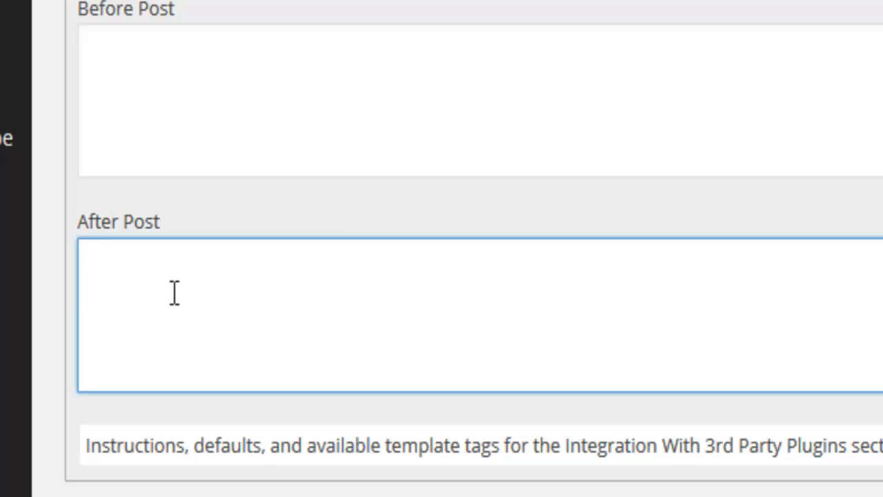
{"action": "key", "text": "ctrl+v"}
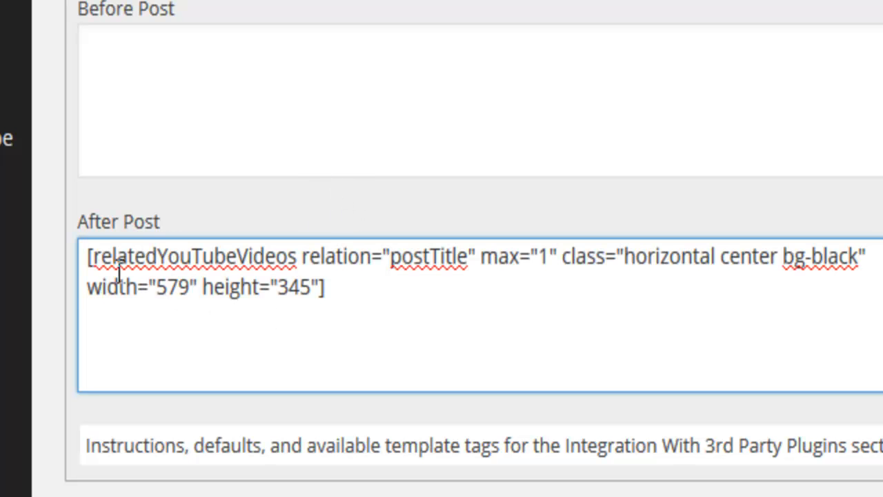
{"action": "left_click_drag", "start_coordinate": [90, 257], "coordinate": [305, 292]}
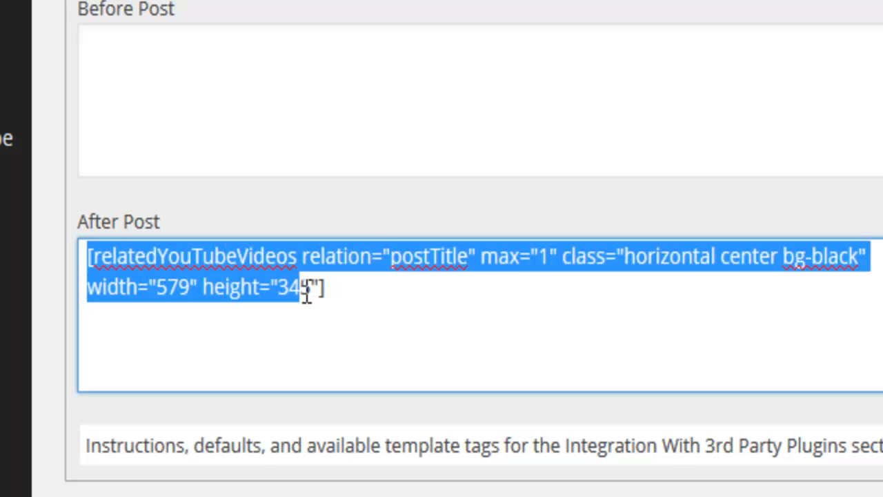
{"action": "left_click", "coordinate": [627, 336]}
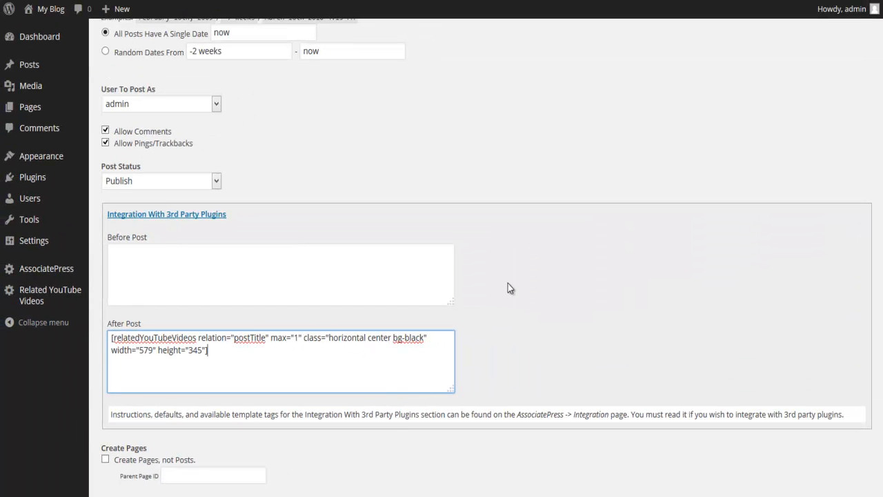
- Check the remaining posting options and the queue note on the form, and post the queued products to the site
{"action": "scroll", "coordinate": [552, 252], "scroll_direction": "down", "scroll_amount": 2}
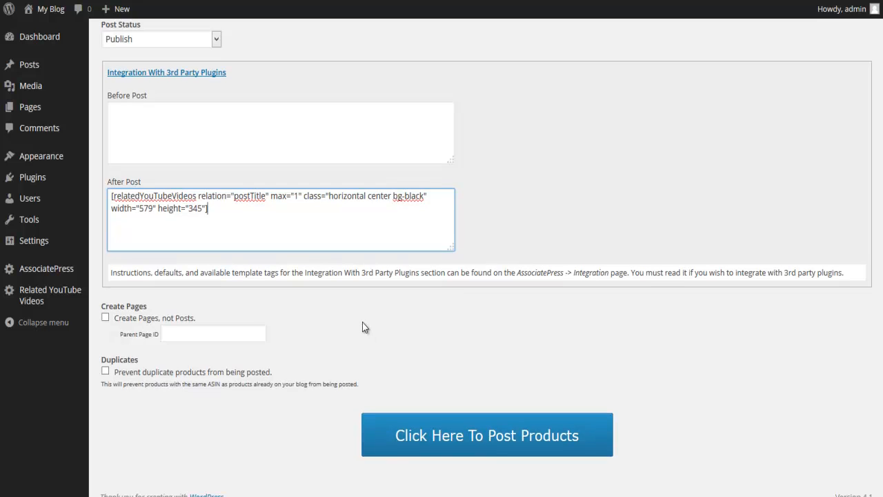
{"action": "scroll", "coordinate": [361, 322], "scroll_direction": "down", "scroll_amount": 1}
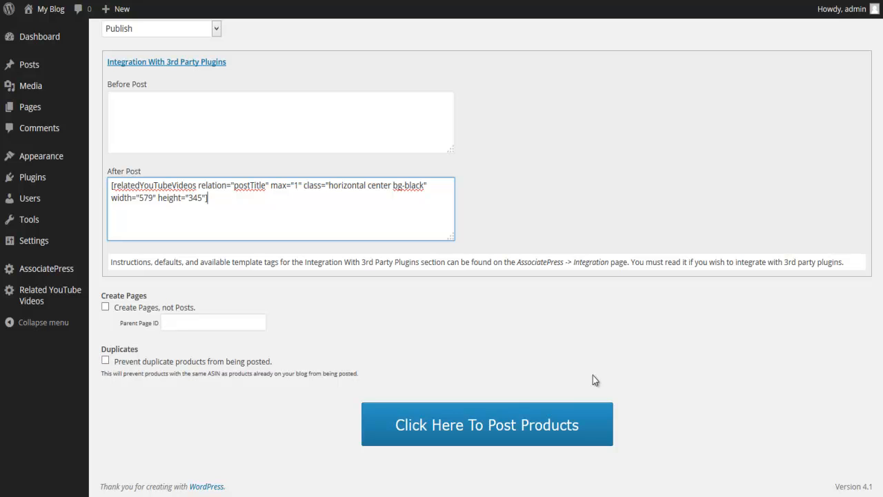
{"action": "left_click", "coordinate": [491, 422]}
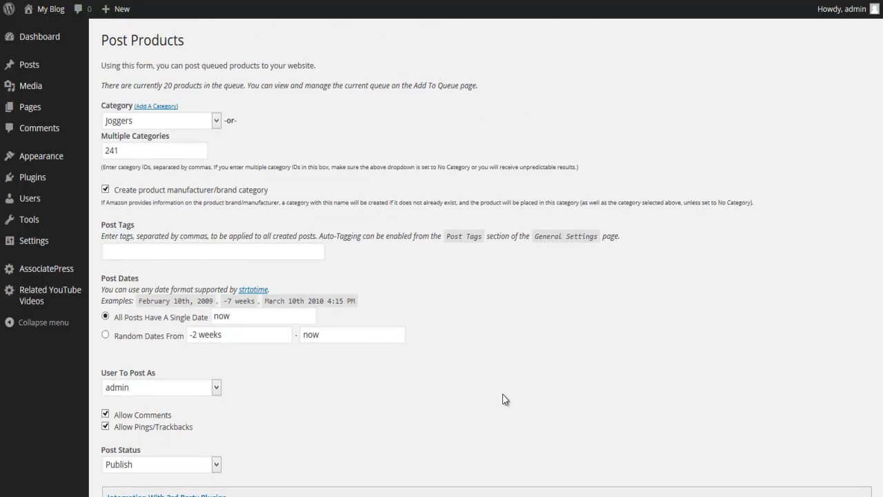
{"action": "left_click_drag", "start_coordinate": [102, 84], "coordinate": [505, 80]}
{"action": "left_click", "coordinate": [495, 87]}
{"action": "scroll", "coordinate": [518, 227], "scroll_direction": "down", "scroll_amount": 5}
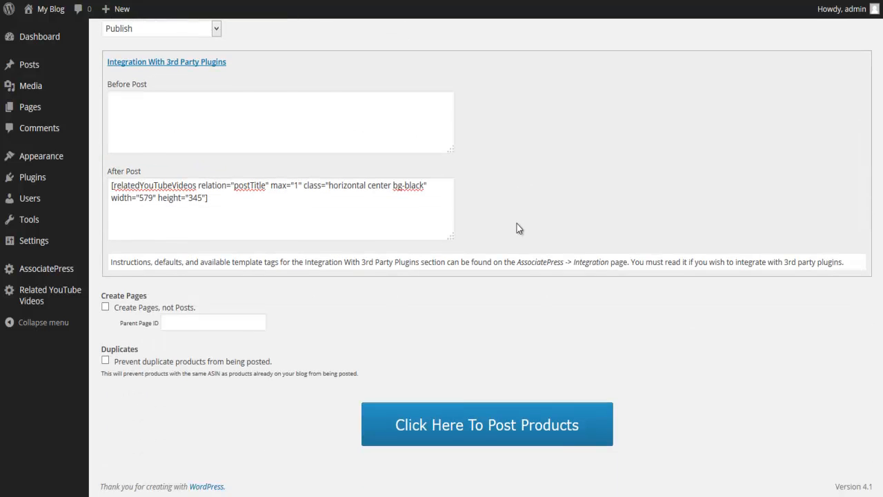
{"action": "left_click", "coordinate": [455, 432]}
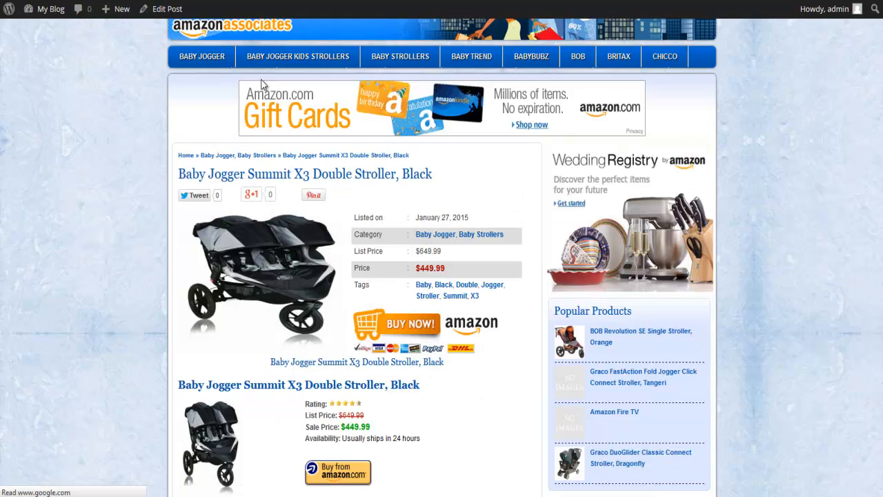
- Examine the published Baby Jogger Summit X3 Double Stroller post and enlarge its third gallery image, closing it again
{"action": "scroll", "coordinate": [442, 246], "scroll_direction": "down", "scroll_amount": 3}
{"action": "scroll", "coordinate": [442, 246], "scroll_direction": "down", "scroll_amount": 1}
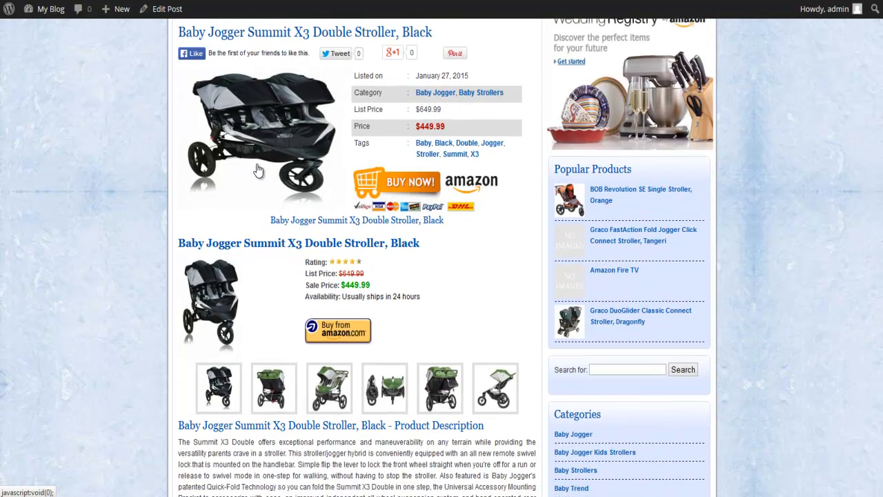
{"action": "scroll", "coordinate": [280, 202], "scroll_direction": "down", "scroll_amount": 2}
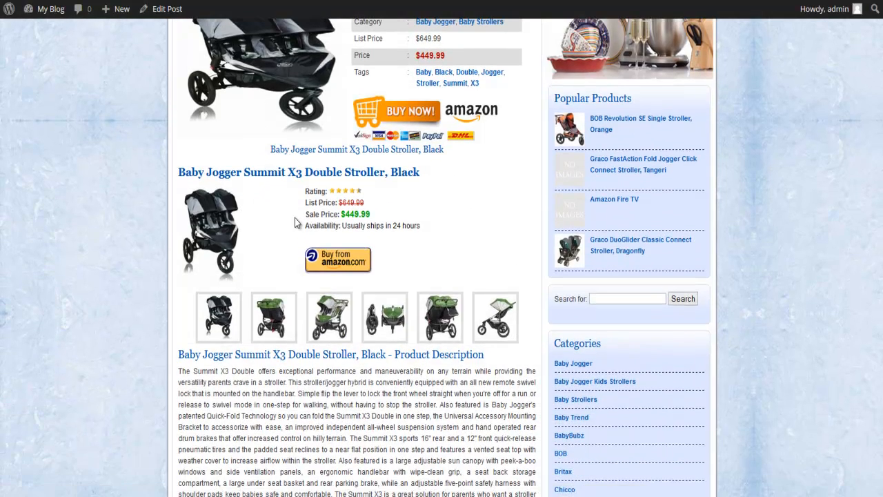
{"action": "scroll", "coordinate": [328, 351], "scroll_direction": "down", "scroll_amount": 2}
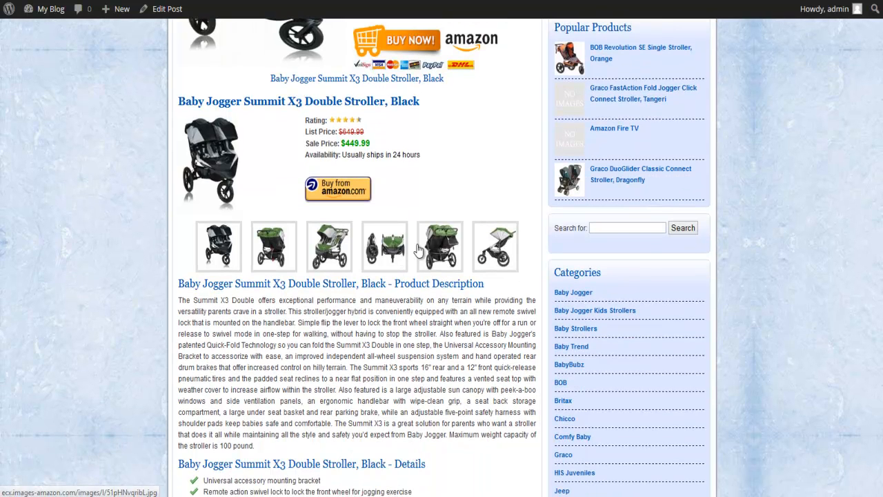
{"action": "left_click", "coordinate": [320, 239]}
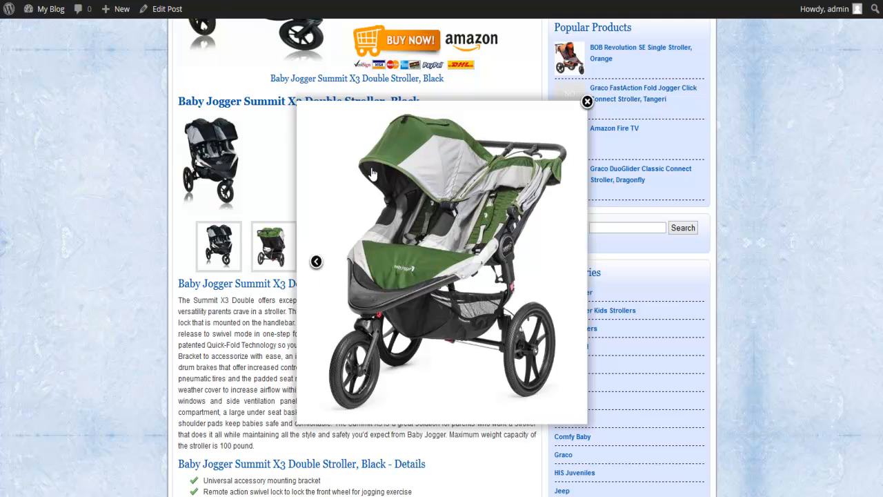
{"action": "left_click", "coordinate": [586, 103]}
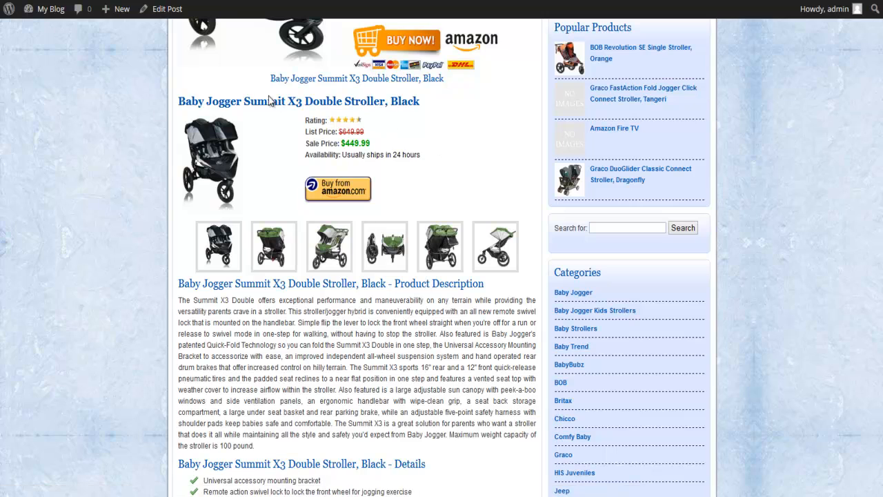
- Review the stroller post's description, customer reviews and embedded YouTube video, and return to the start of the post
{"action": "scroll", "coordinate": [233, 303], "scroll_direction": "down", "scroll_amount": 2}
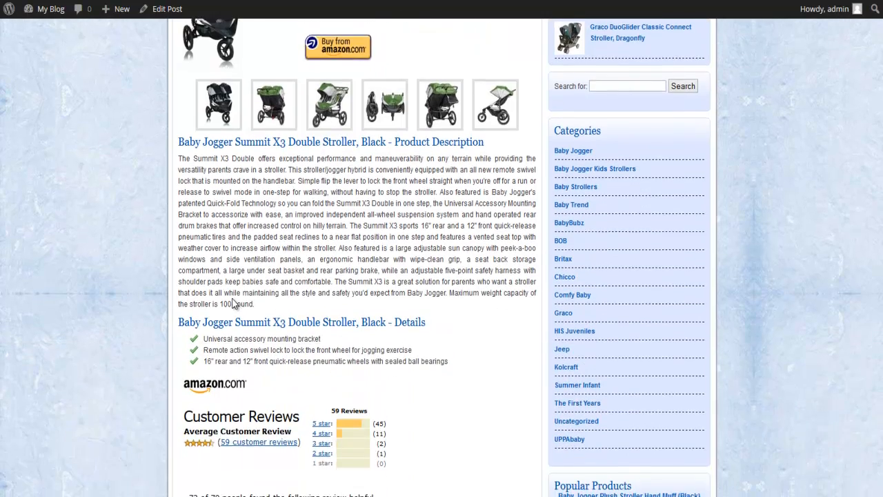
{"action": "scroll", "coordinate": [233, 303], "scroll_direction": "down", "scroll_amount": 7}
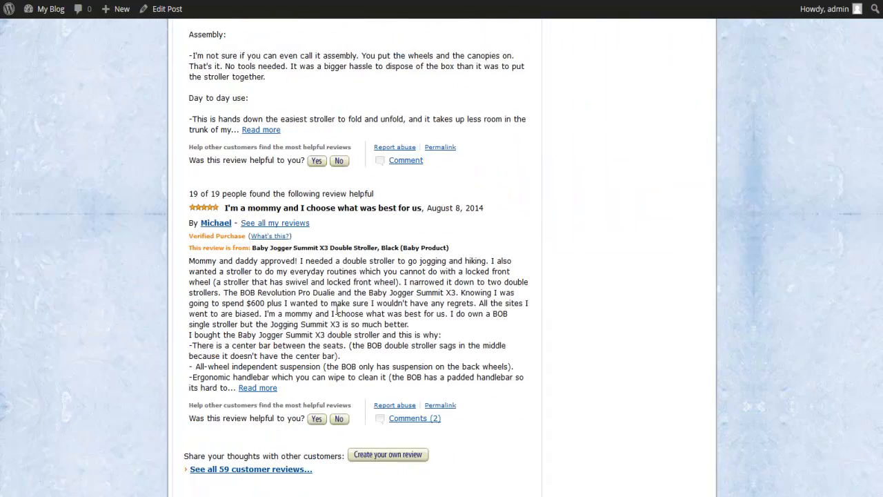
{"action": "scroll", "coordinate": [338, 311], "scroll_direction": "down", "scroll_amount": 7}
{"action": "scroll", "coordinate": [267, 385], "scroll_direction": "up", "scroll_amount": 2}
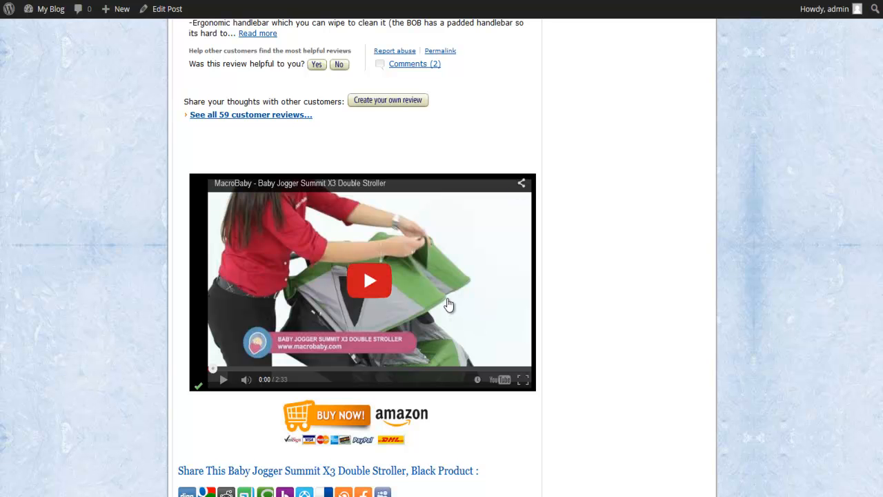
{"action": "scroll", "coordinate": [451, 303], "scroll_direction": "up", "scroll_amount": 3}
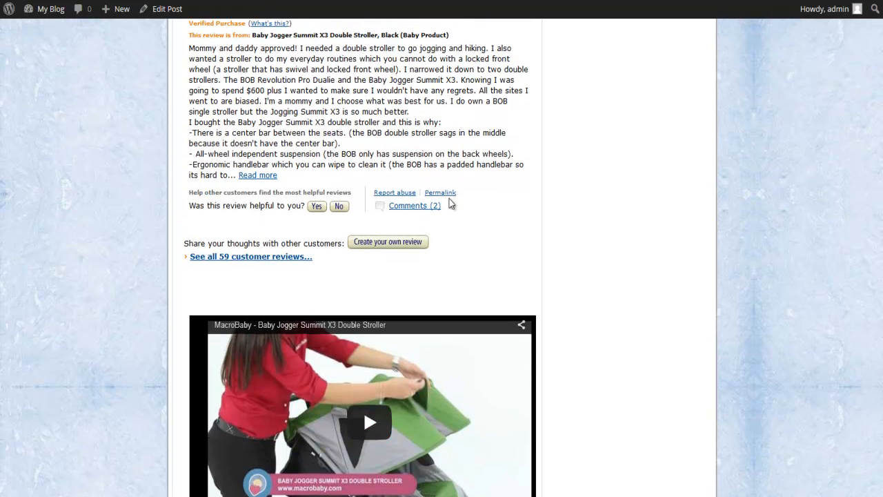
{"action": "scroll", "coordinate": [449, 214], "scroll_direction": "down", "scroll_amount": 1}
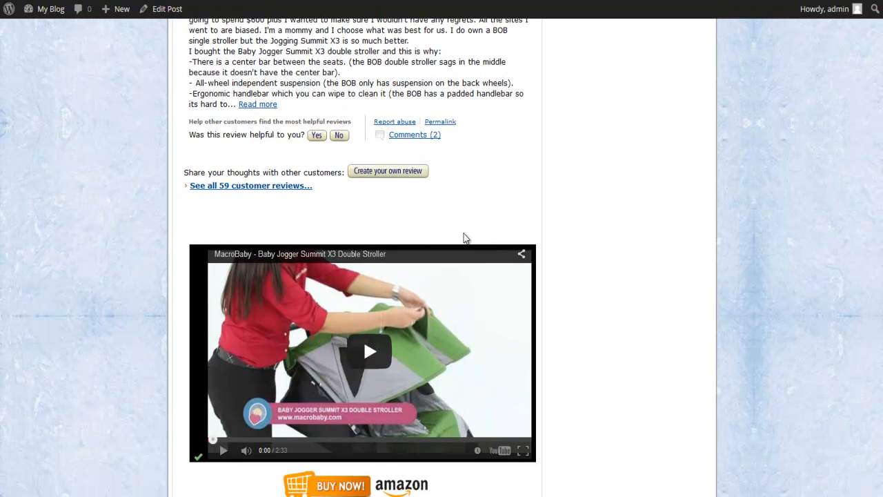
{"action": "scroll", "coordinate": [466, 226], "scroll_direction": "down", "scroll_amount": 3}
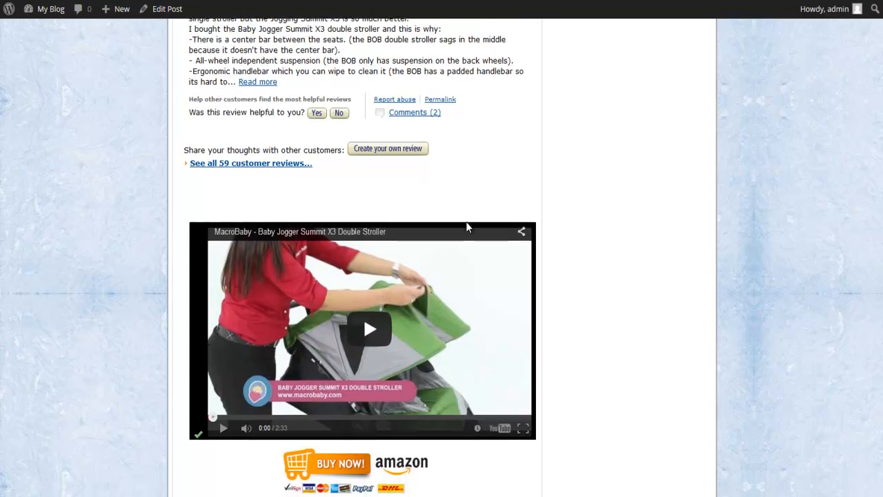
{"action": "scroll", "coordinate": [448, 352], "scroll_direction": "up", "scroll_amount": 5}
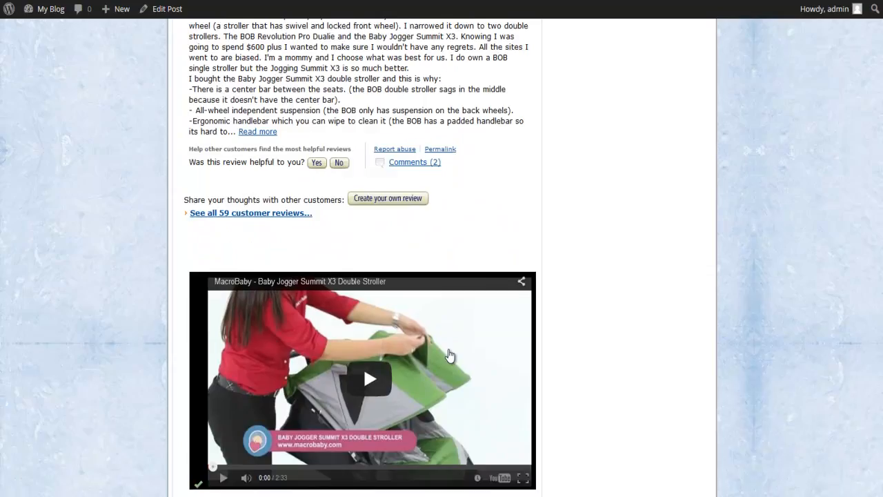
{"action": "scroll", "coordinate": [452, 353], "scroll_direction": "up", "scroll_amount": 15}
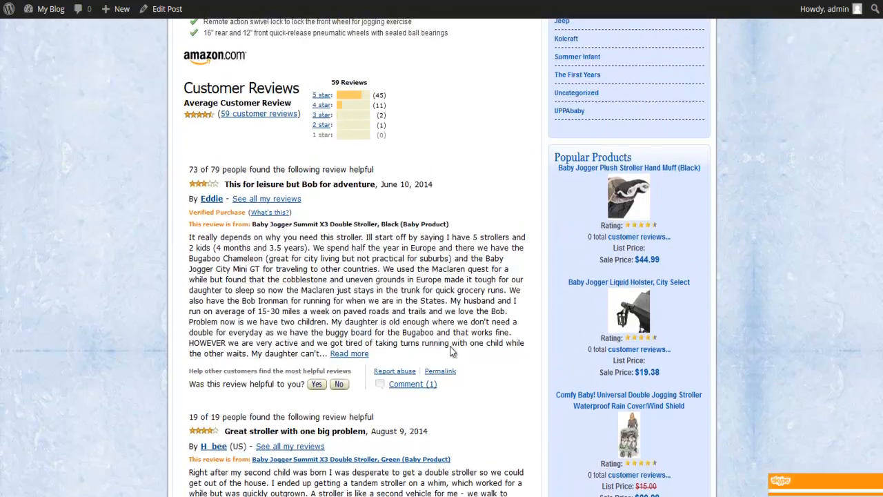
{"action": "scroll", "coordinate": [493, 274], "scroll_direction": "up", "scroll_amount": 6}
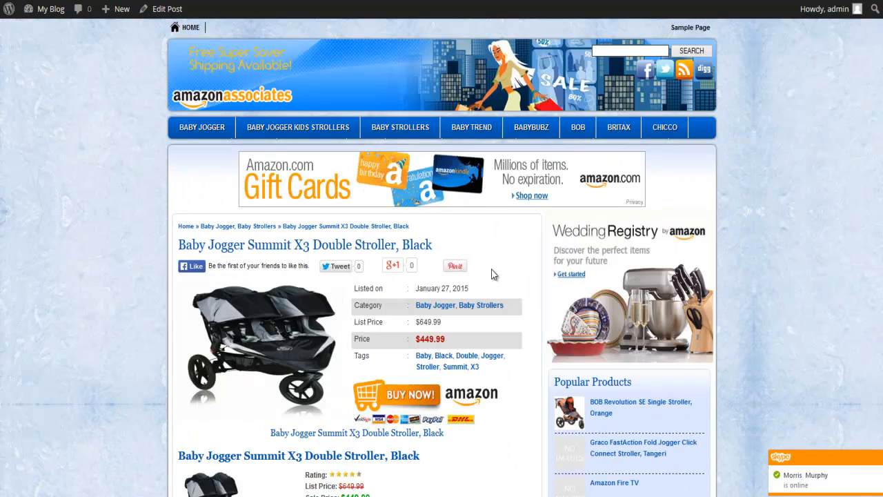